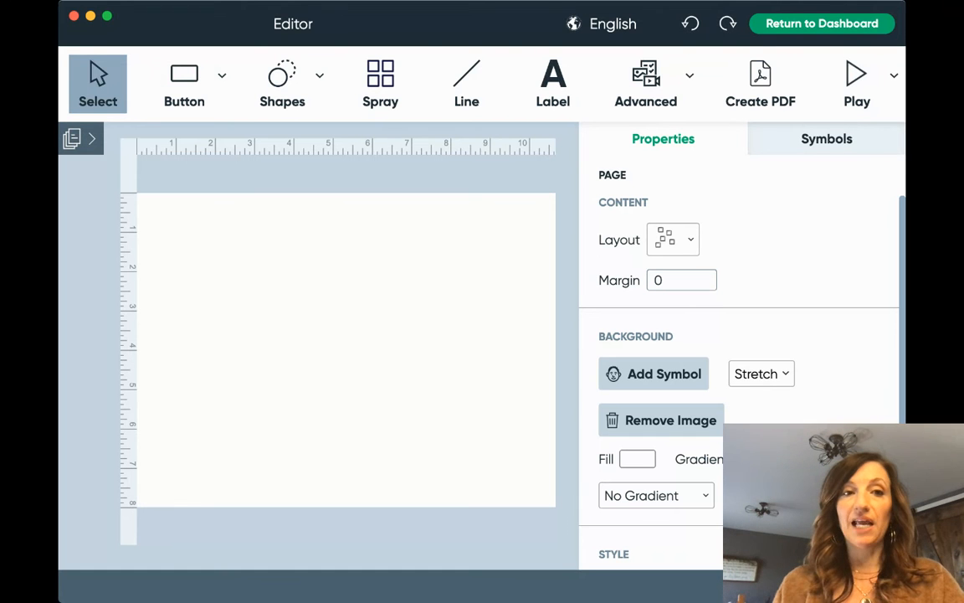
Switch to the Button tool to start drawing buttons on the blank page.
click(187, 78)
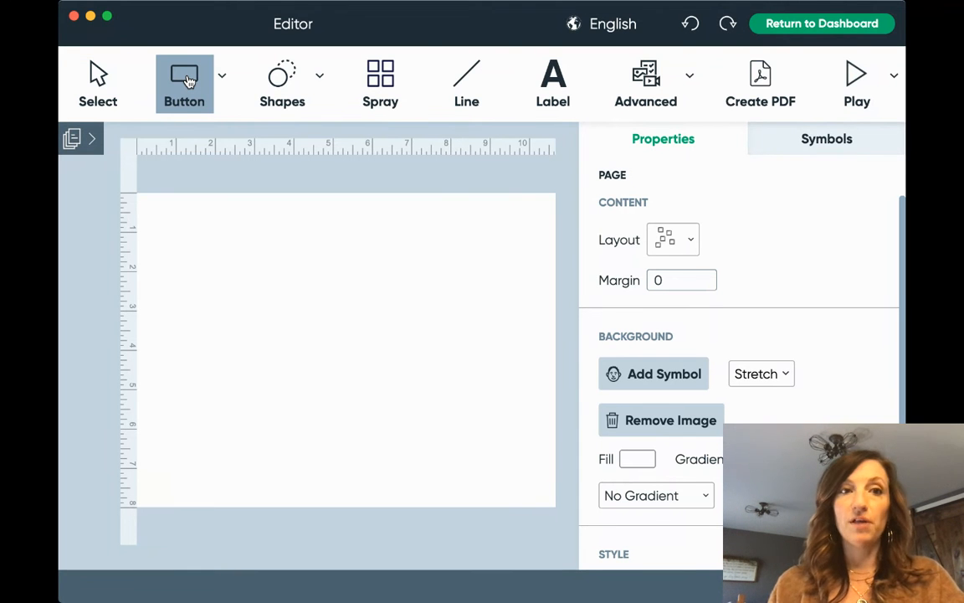
Draw an enlarged top-left button and spray it into a 4-by-3 grid of twelve buttons.
click(140, 200)
drag(148, 210, 220, 274)
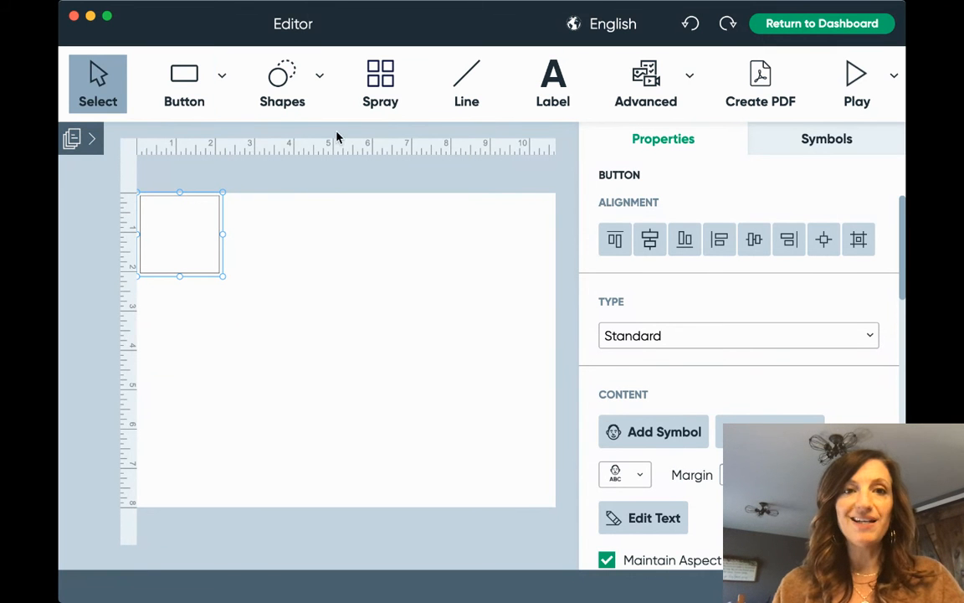
click(380, 88)
mouse_move(186, 229)
mouse_down()
mouse_move(342, 229)
mouse_move(429, 262)
mouse_move(442, 401)
mouse_up()
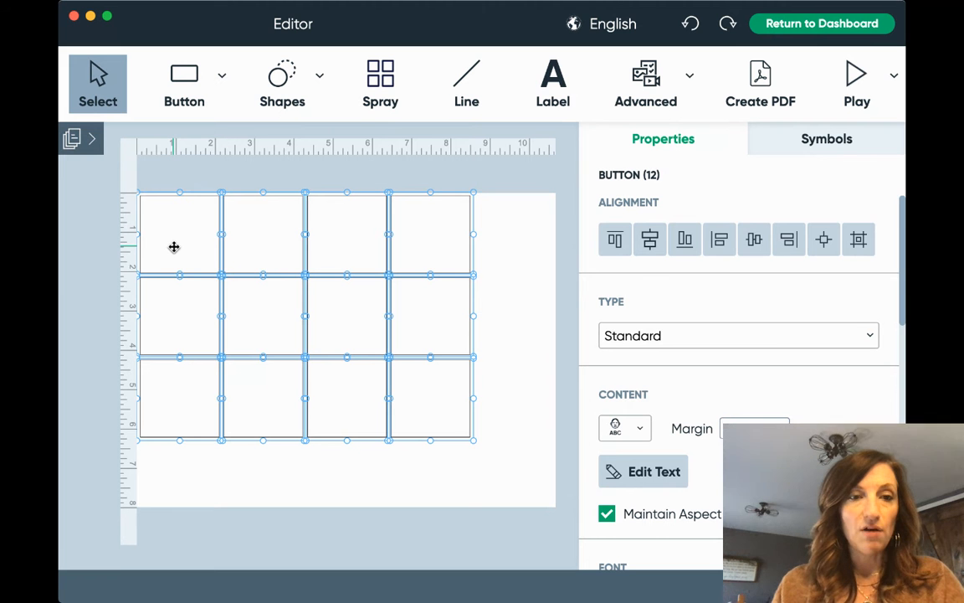
click(500, 279)
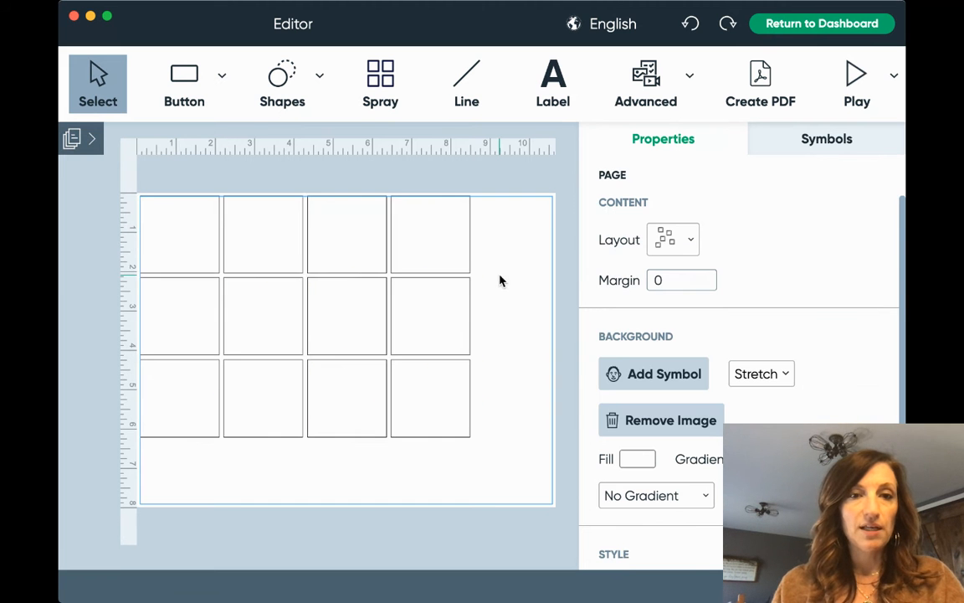
click(192, 243)
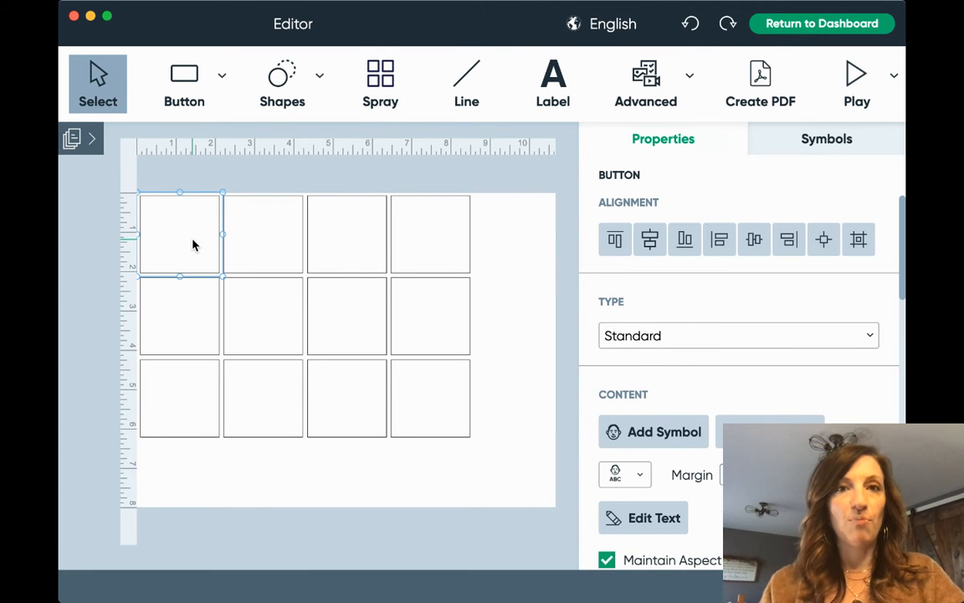
Put the red-shirt I symbol in the top-left button.
double_click(192, 245)
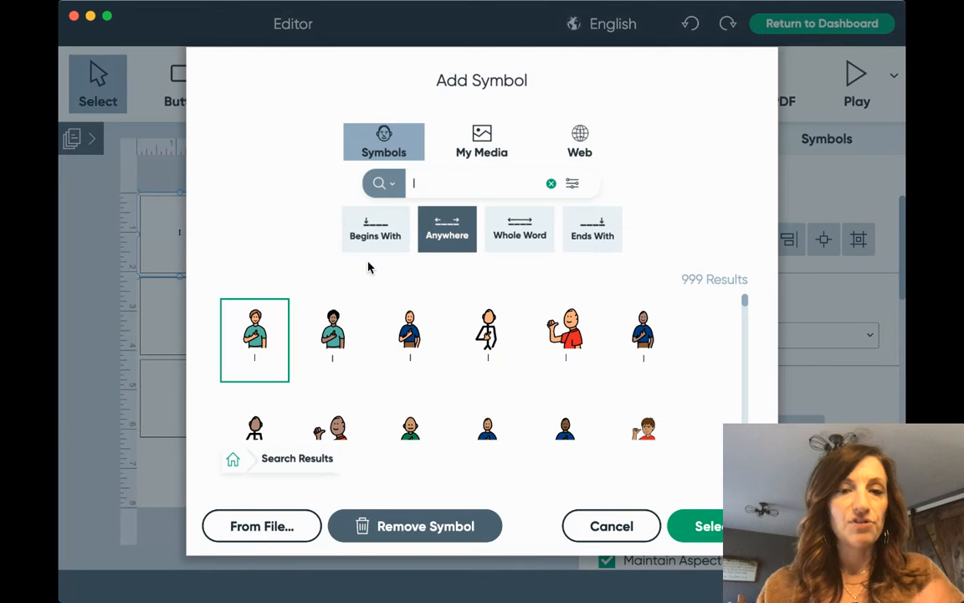
click(566, 335)
click(711, 526)
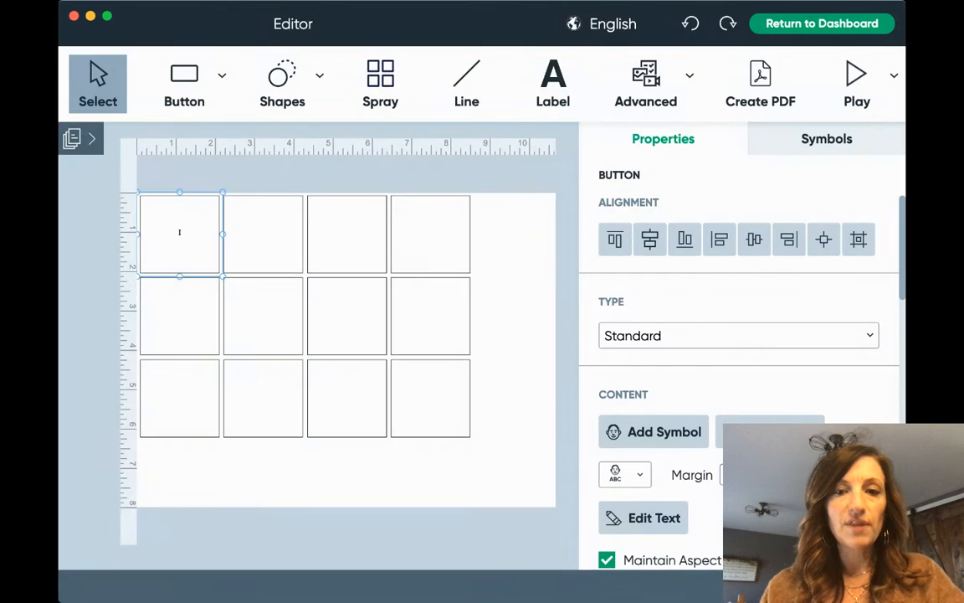
Give the button below it the pointing You symbol.
click(177, 320)
text(wa)
key(Return)
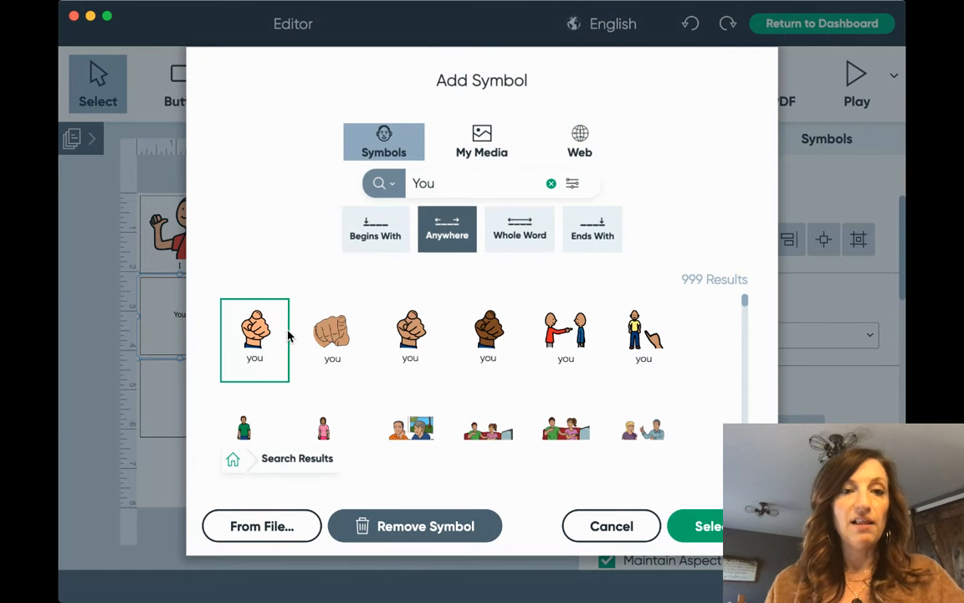
click(717, 532)
click(294, 280)
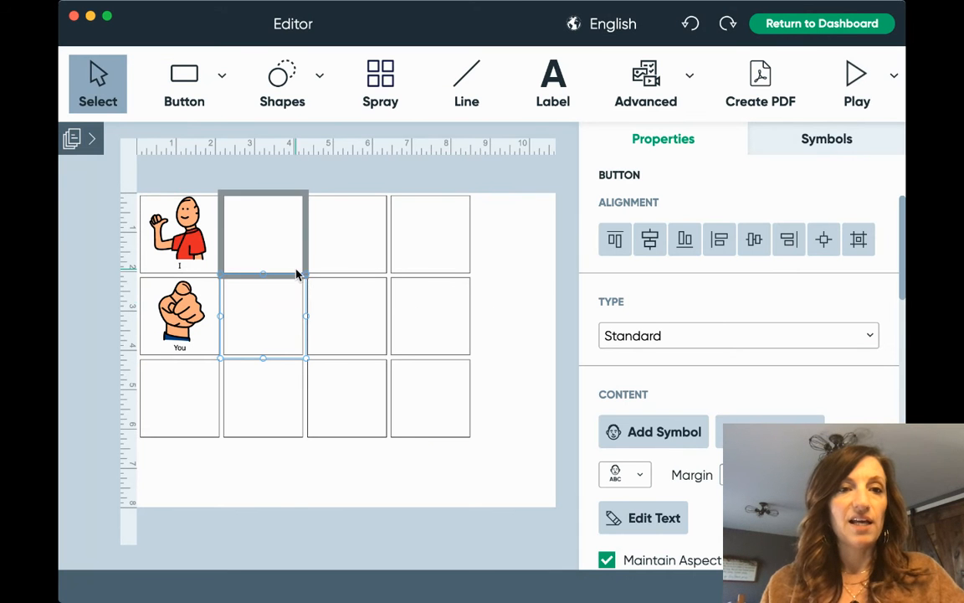
Label the second top-row button 'want' and give it the raised-hands want symbol.
click(288, 256)
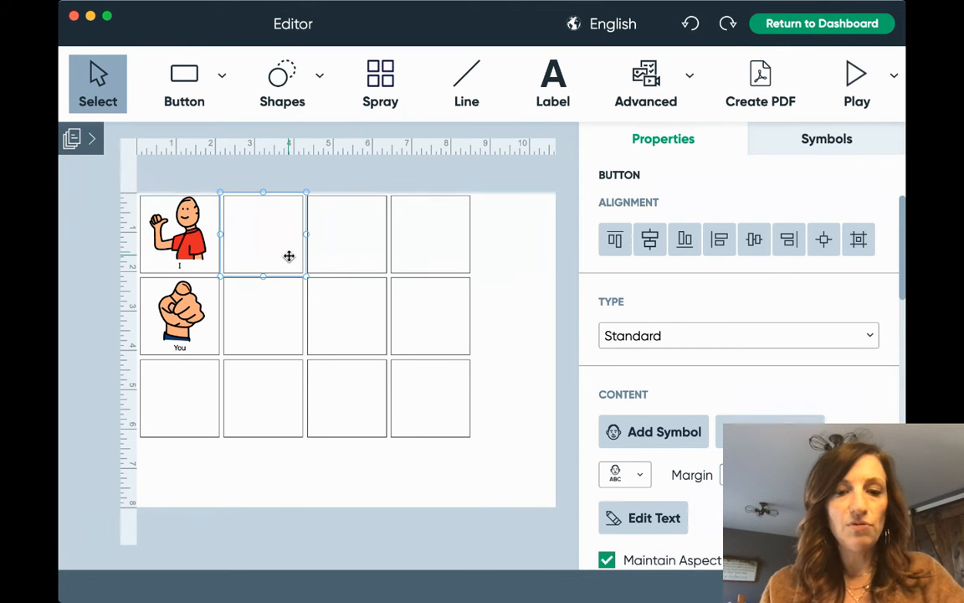
text(want)
double_click(288, 256)
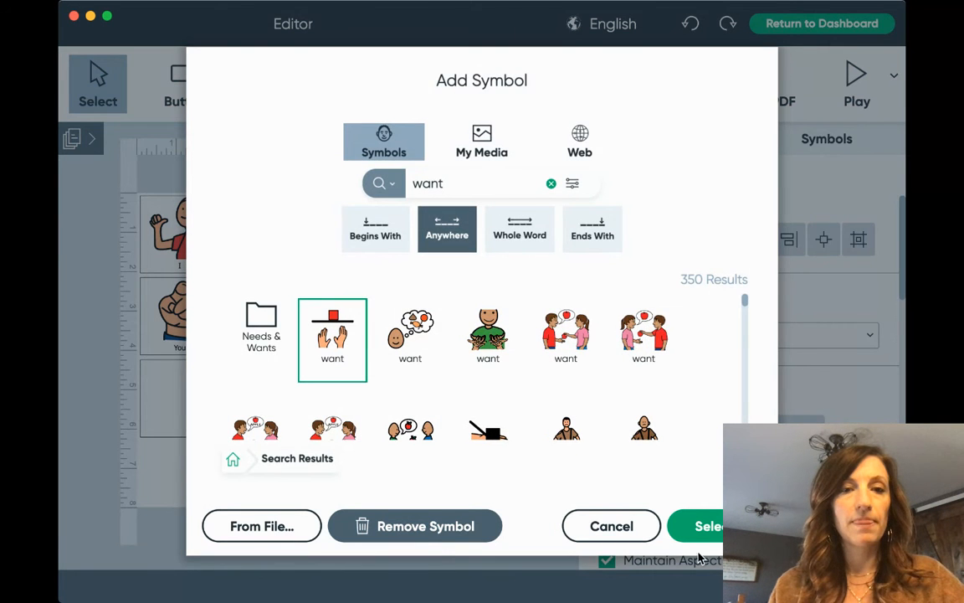
click(708, 526)
Label the button below 'go' and give it the green-arrow go symbol.
click(283, 325)
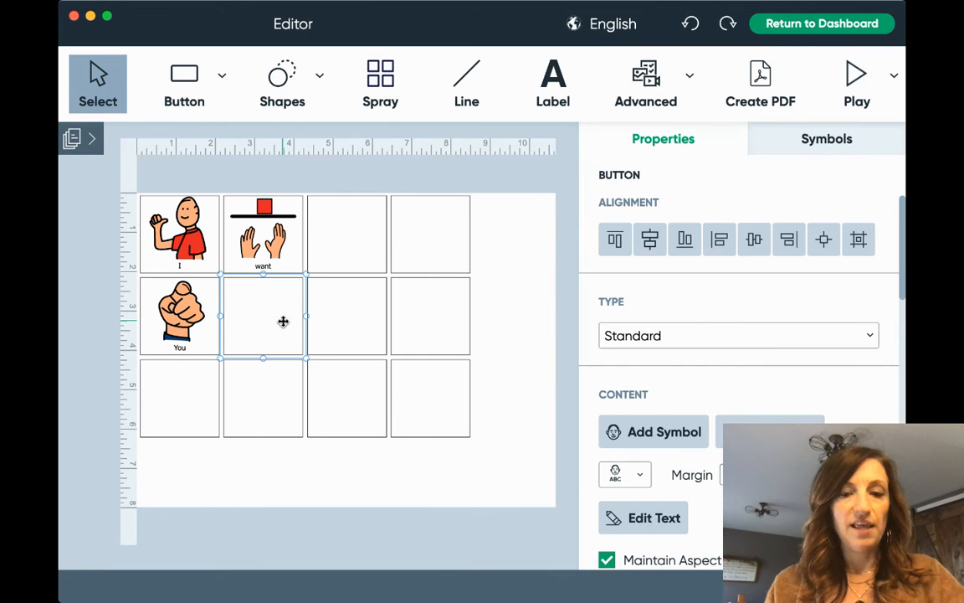
text(go)
double_click(282, 325)
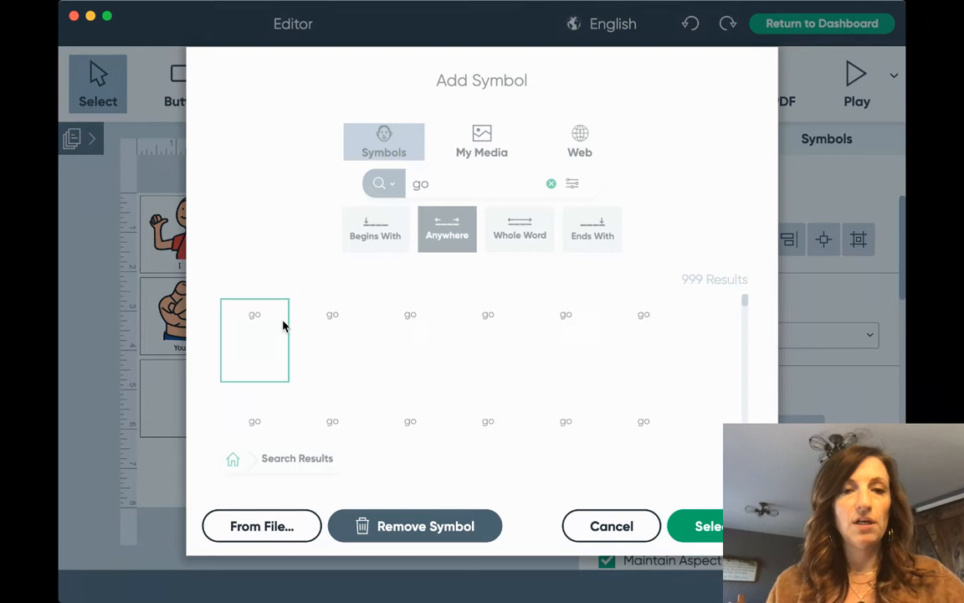
click(566, 335)
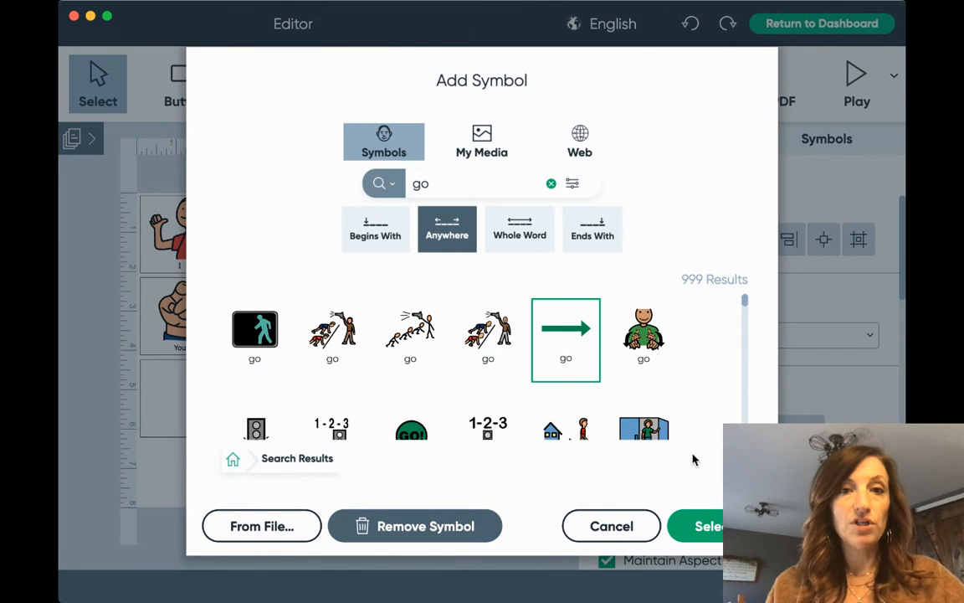
click(707, 526)
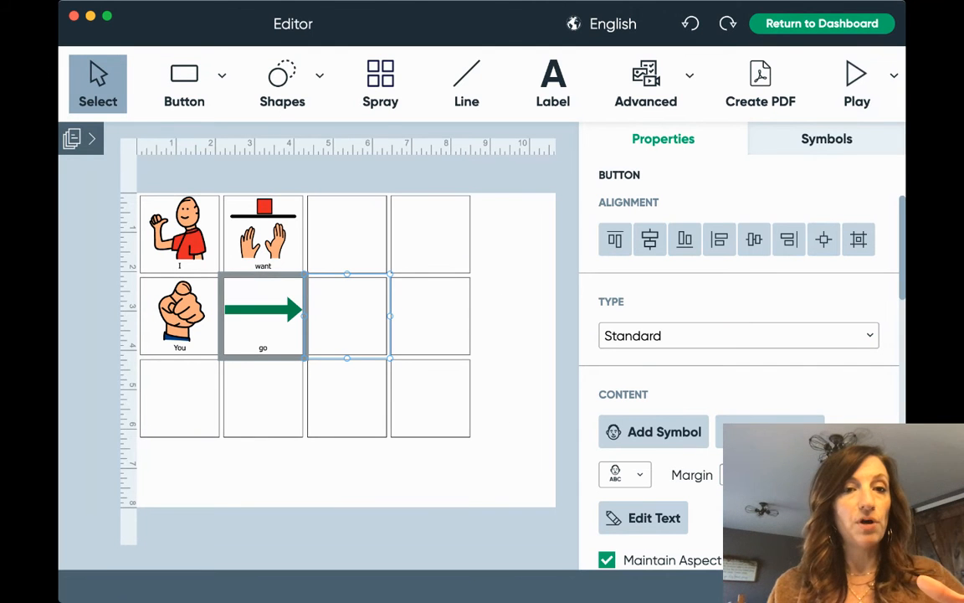
click(347, 316)
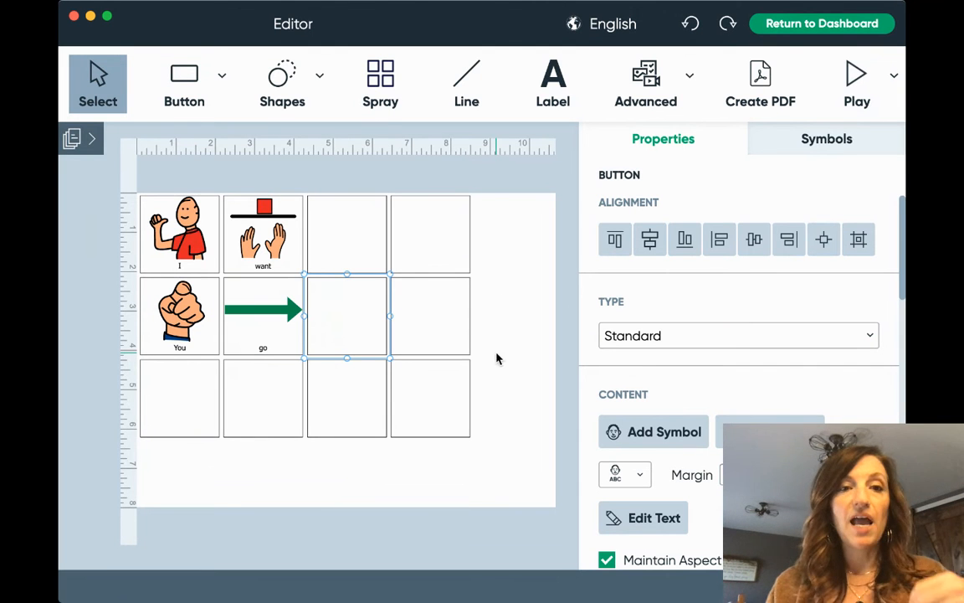
click(436, 245)
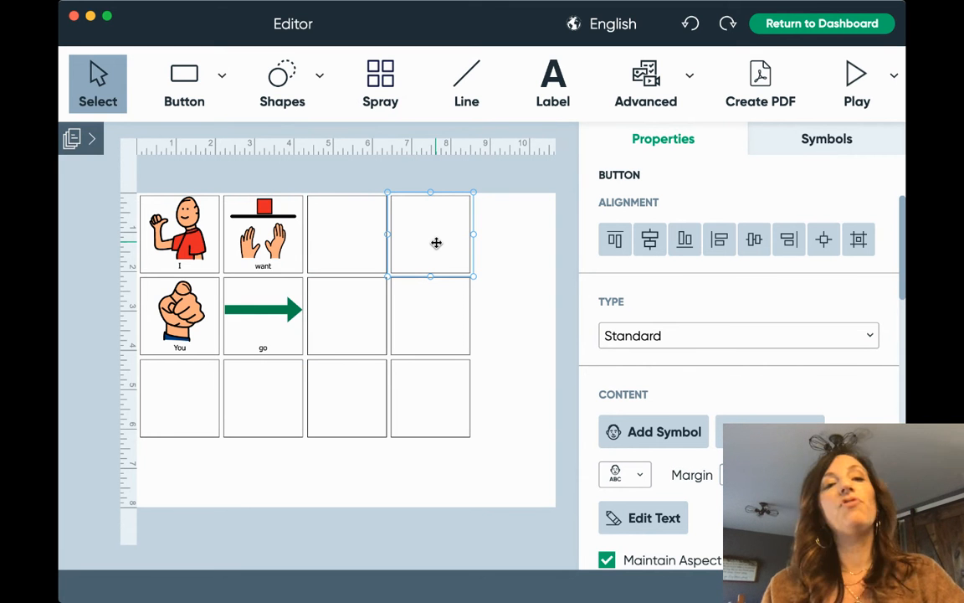
Label the top-right button with the person's name and choose her photo from My Media.
text(Megan's)
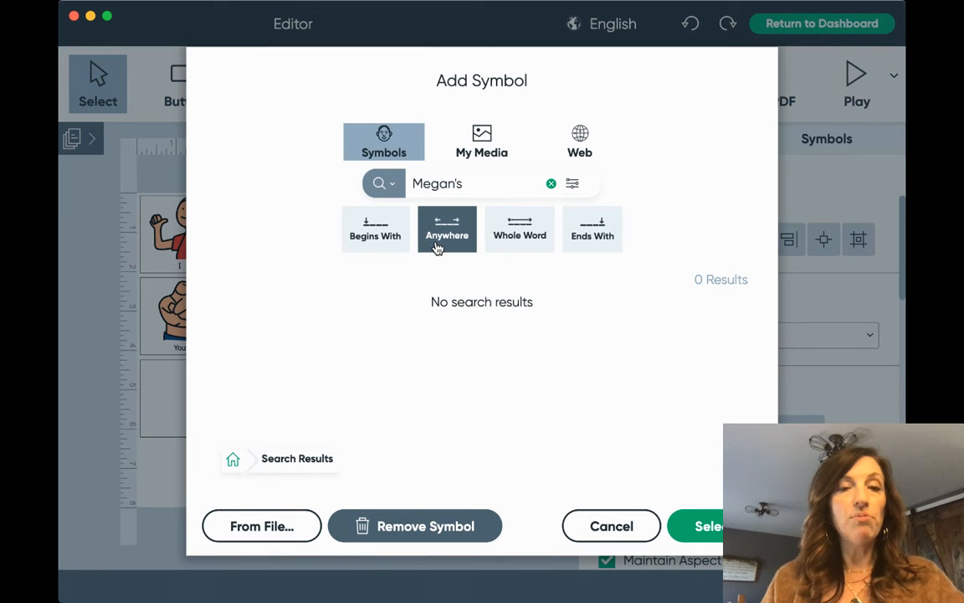
click(480, 144)
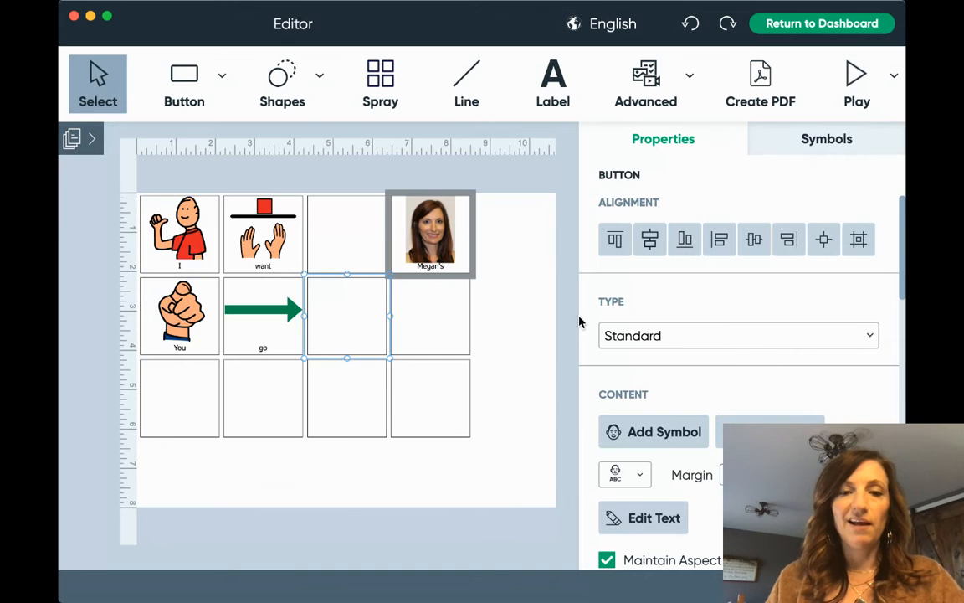
Label the middle-row right button McDonald's and give it the red McDonald's logo from Web images.
click(446, 328)
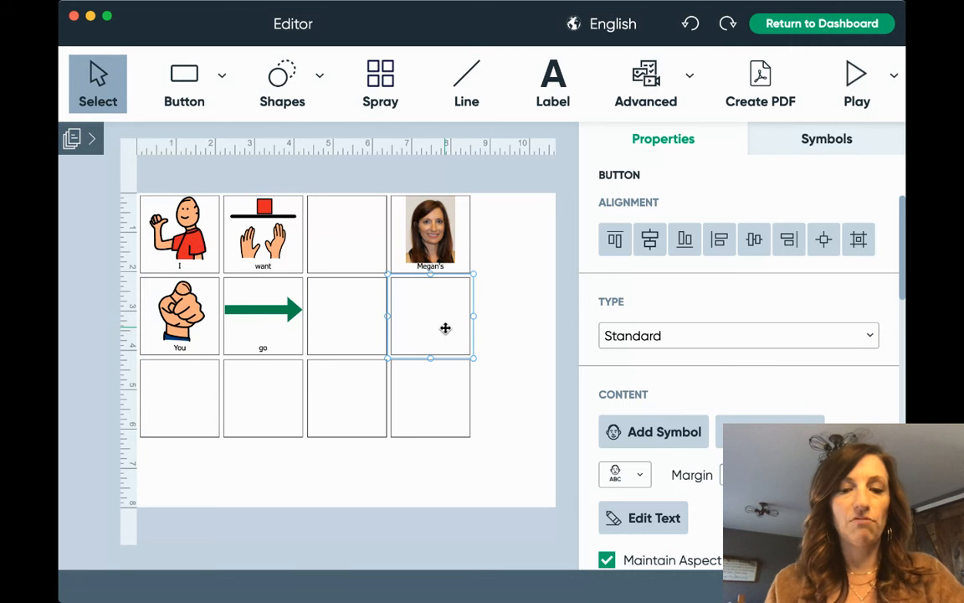
text(McDonald's)
key(Return)
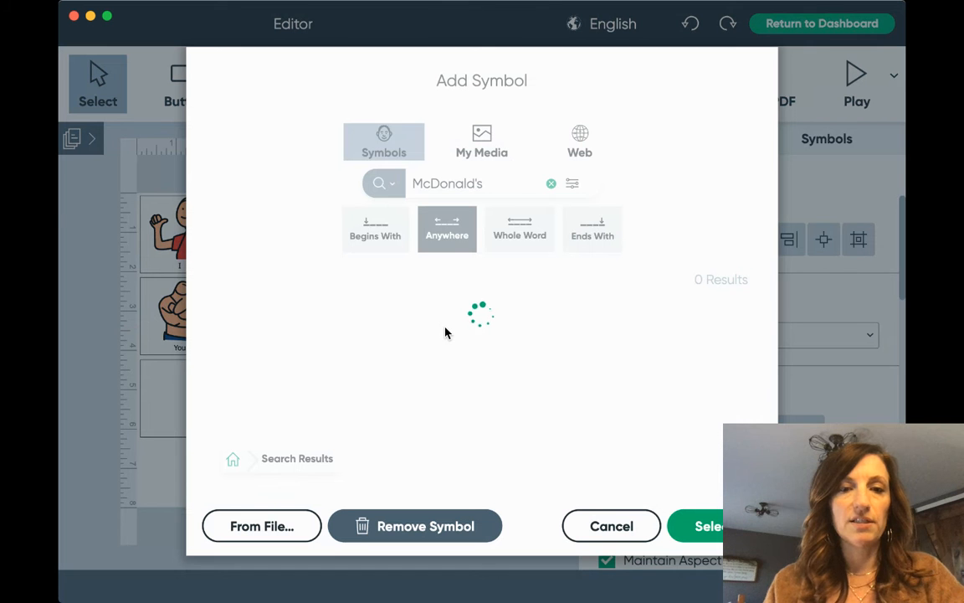
click(588, 153)
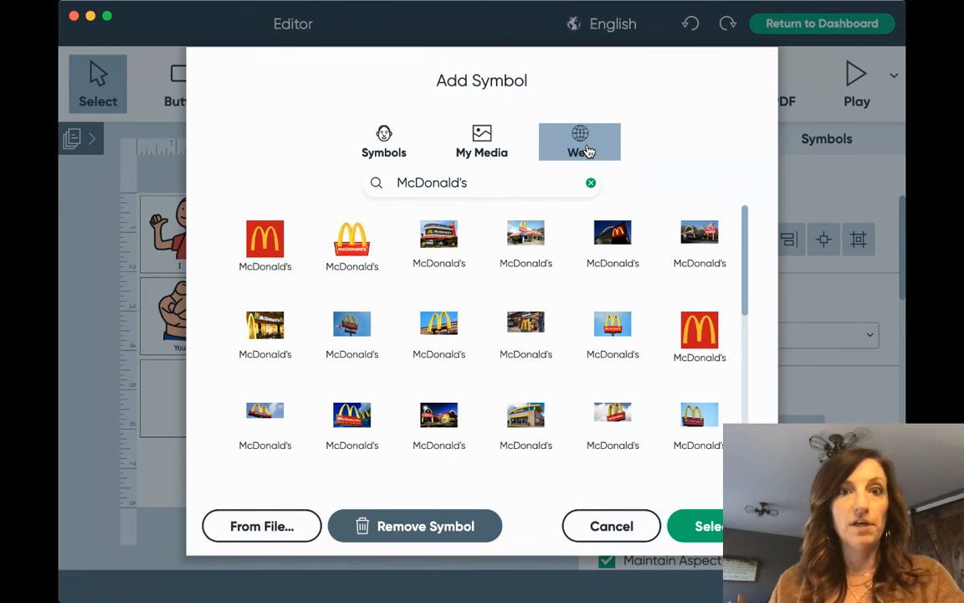
click(269, 253)
click(696, 526)
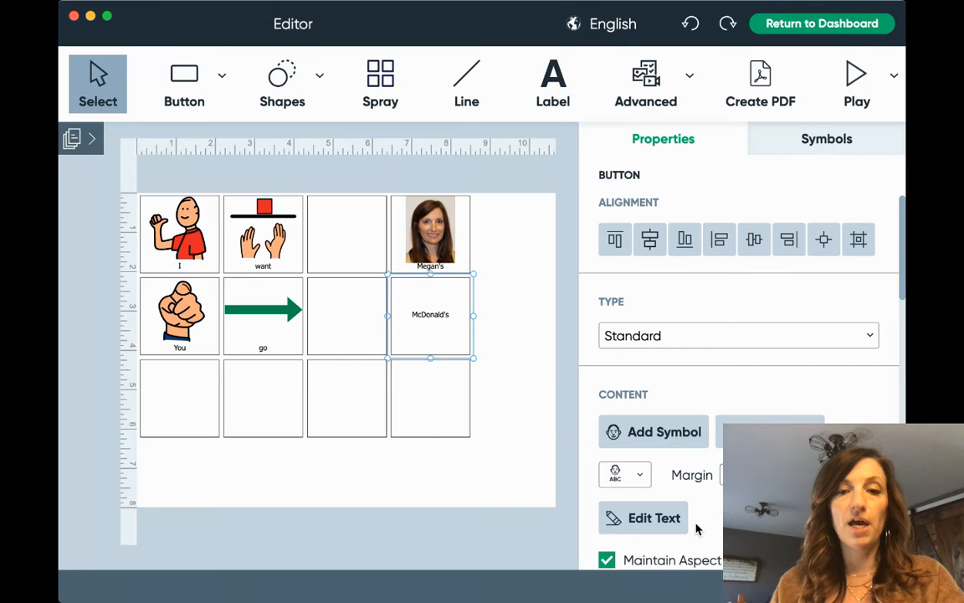
Label the bottom-right button Prairie Canary and give it the bird-sign photo from Web images.
click(425, 410)
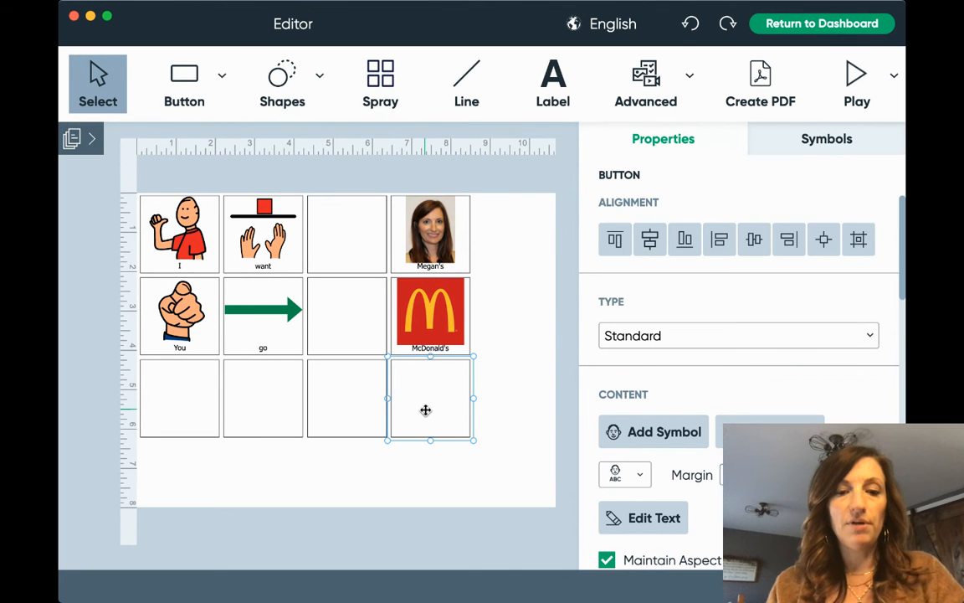
text(Prairie C)
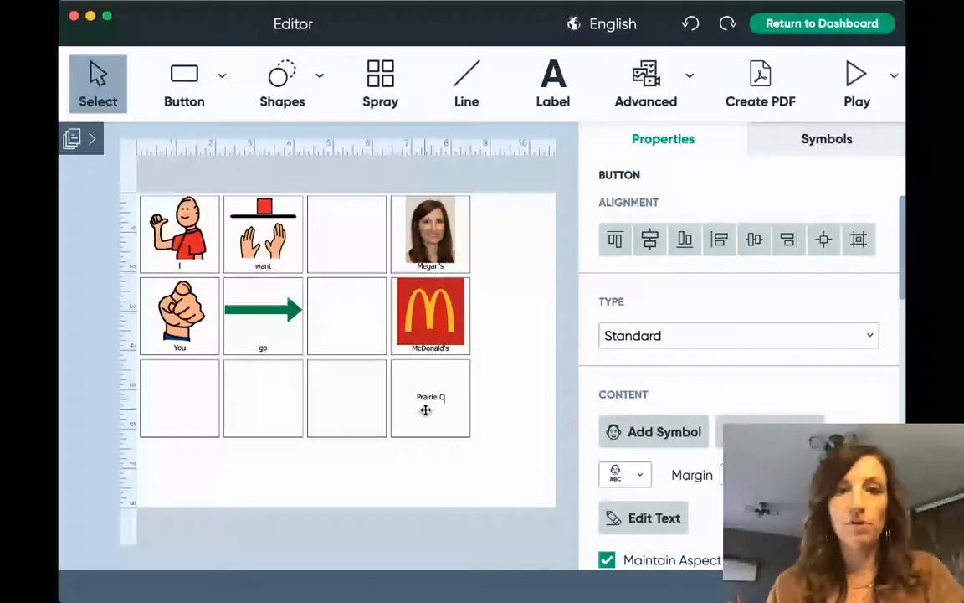
text(anary)
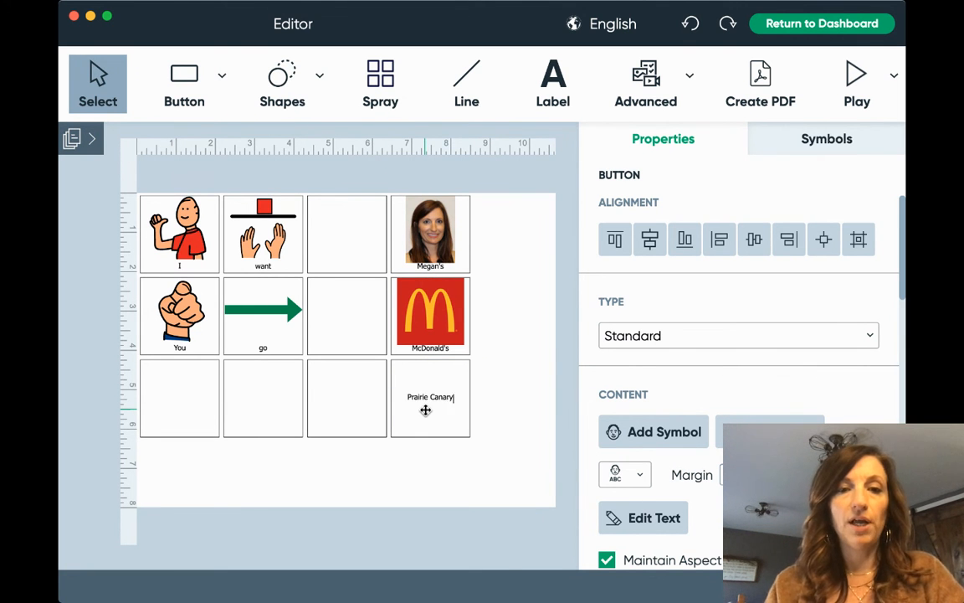
double_click(426, 411)
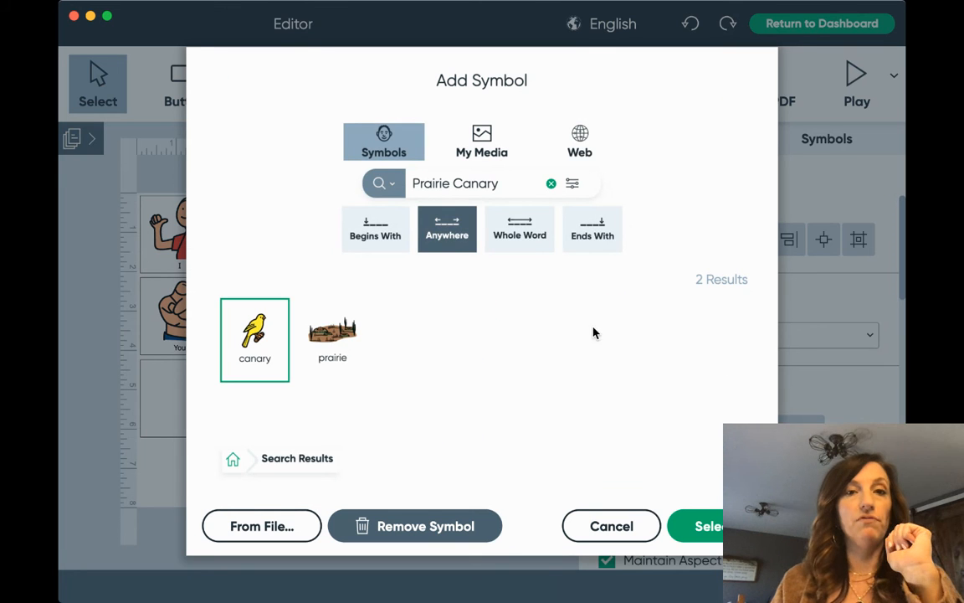
click(582, 146)
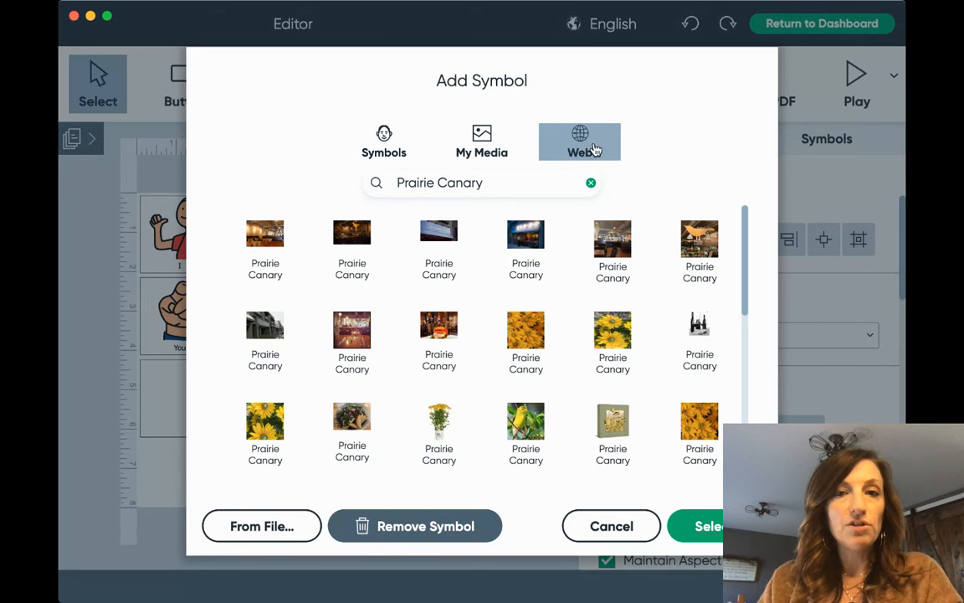
click(702, 251)
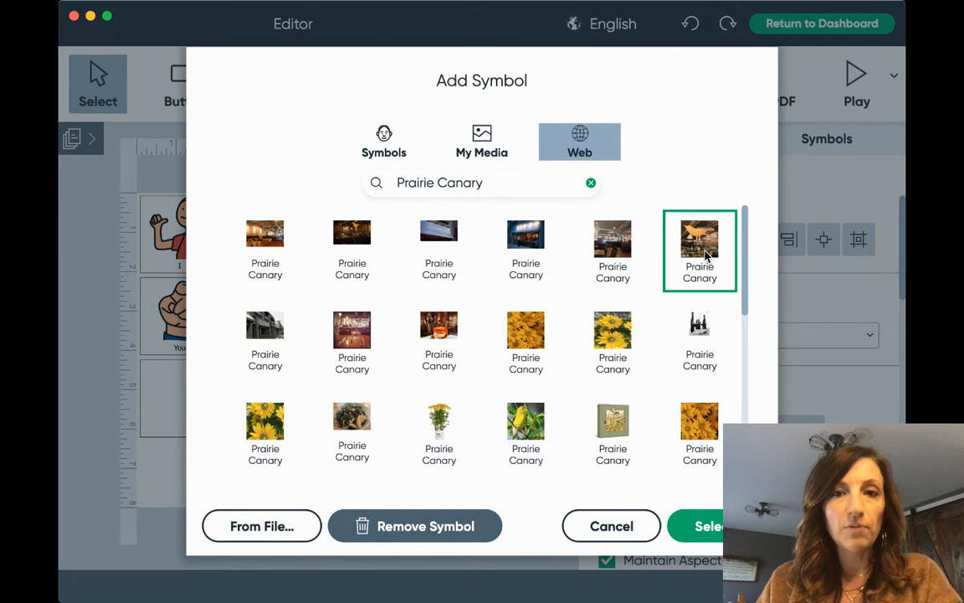
click(711, 527)
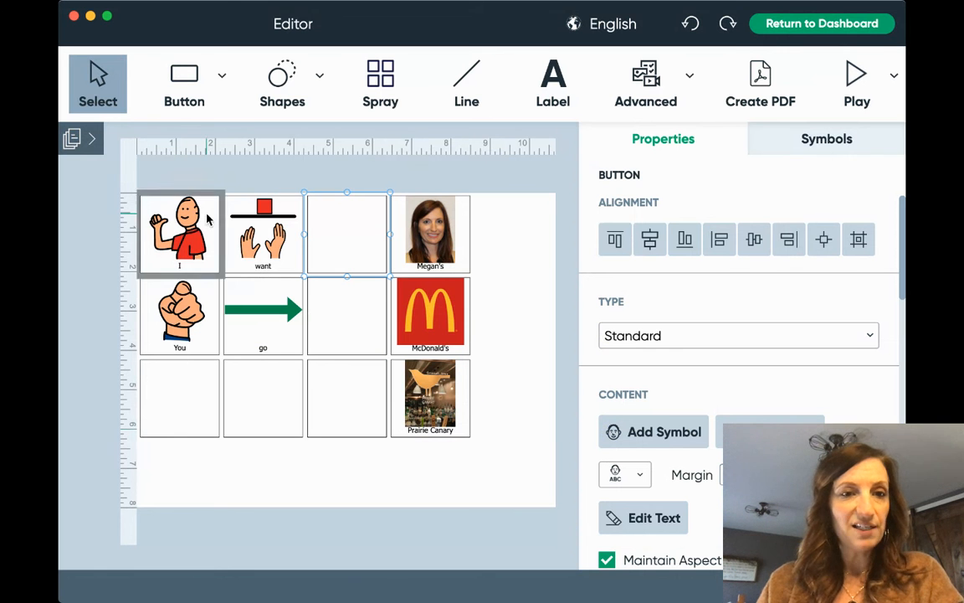
Select the I and You buttons and set their borders to yellow (F8E71C).
click(371, 244)
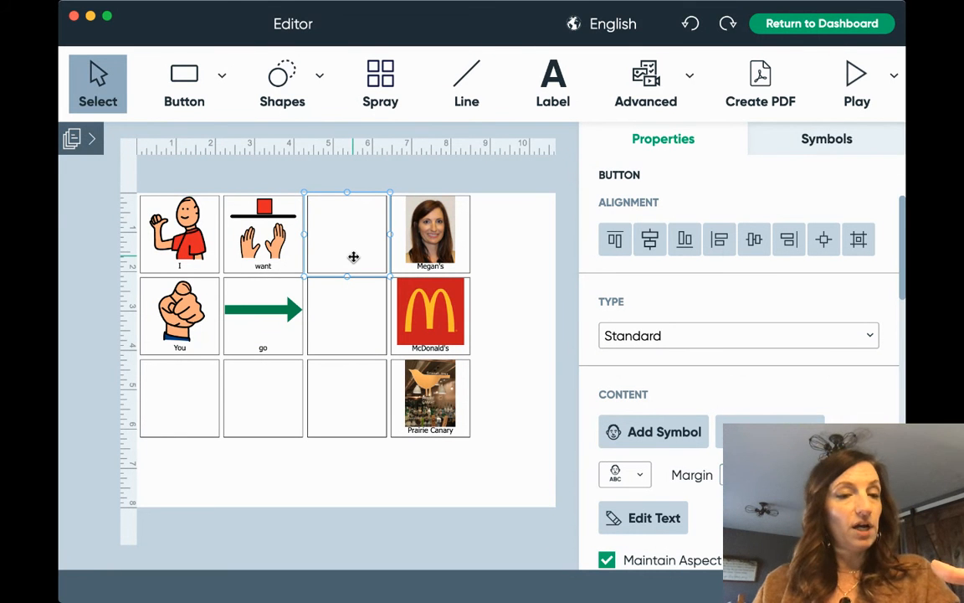
click(178, 224)
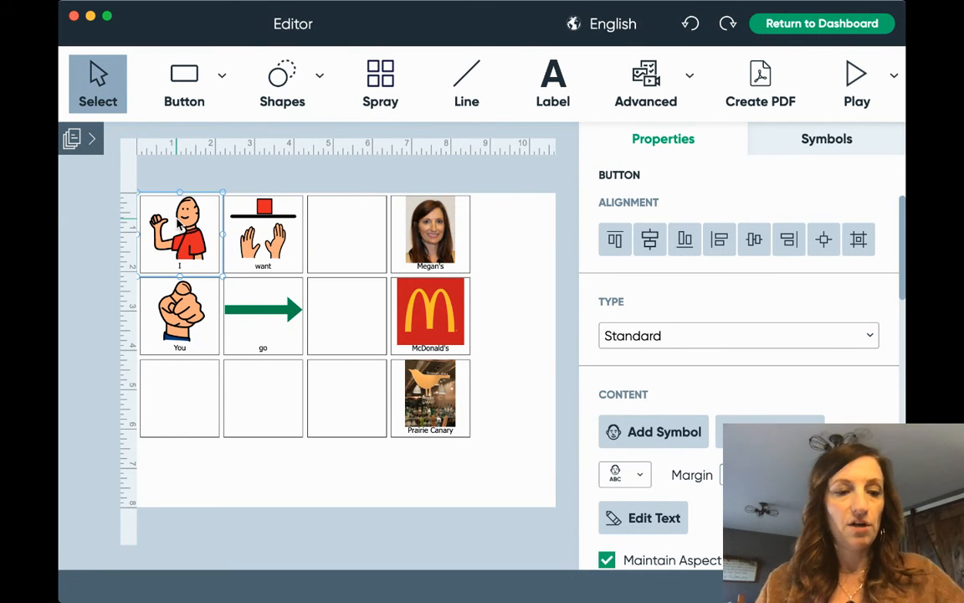
shift+click(171, 311)
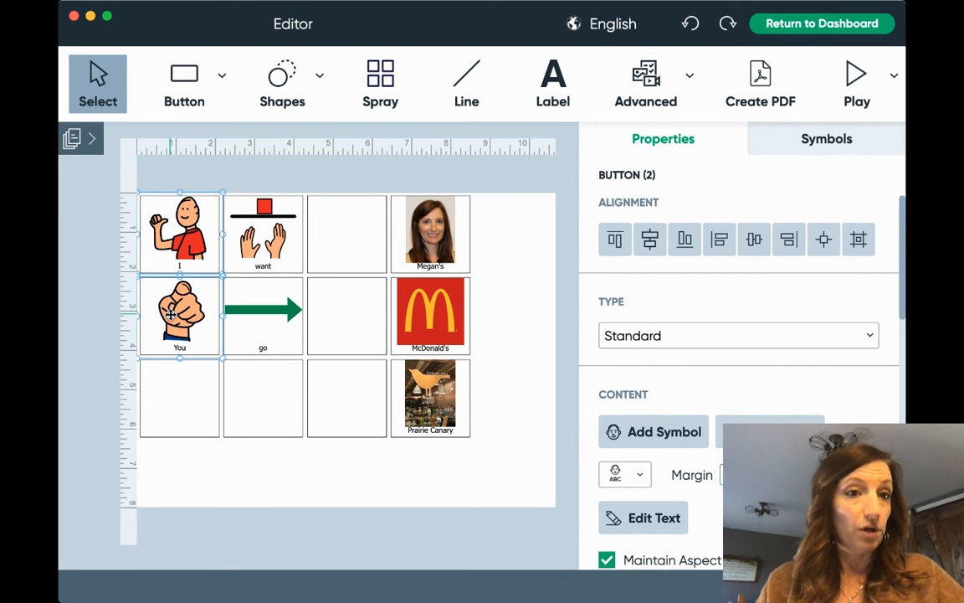
scroll(764, 334, down, 5)
scroll(764, 334, down, 10)
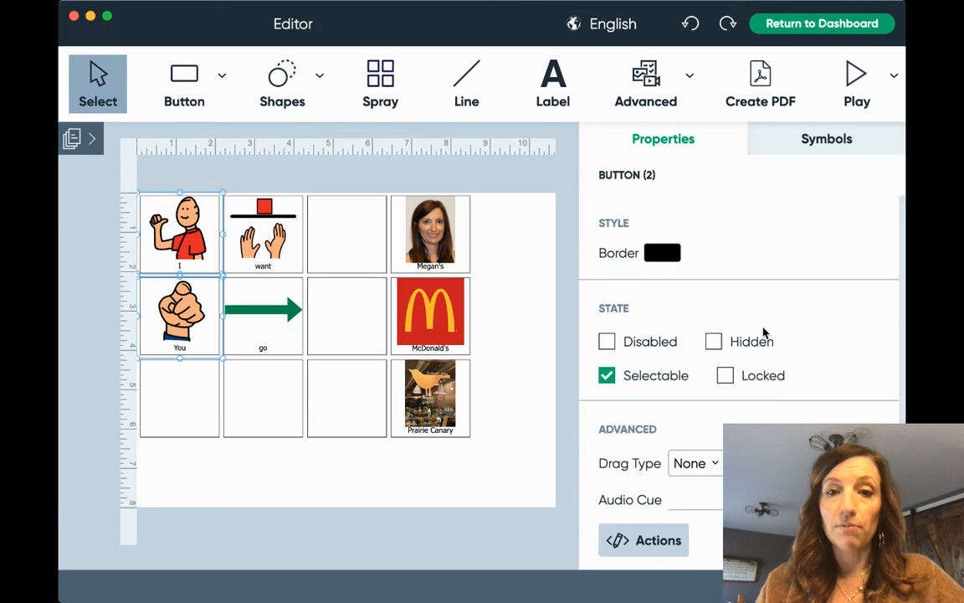
scroll(764, 334, up, 5)
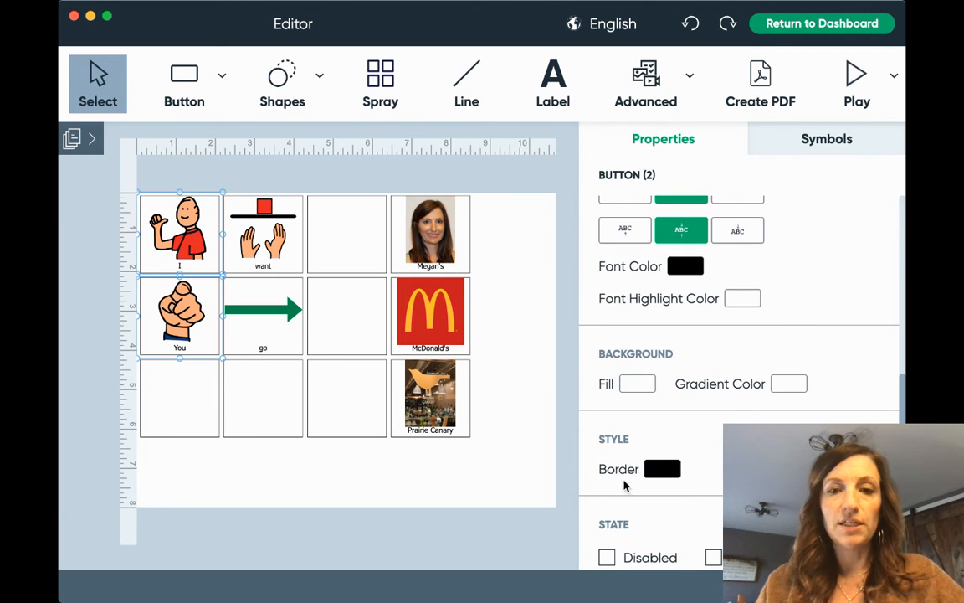
click(658, 469)
click(648, 419)
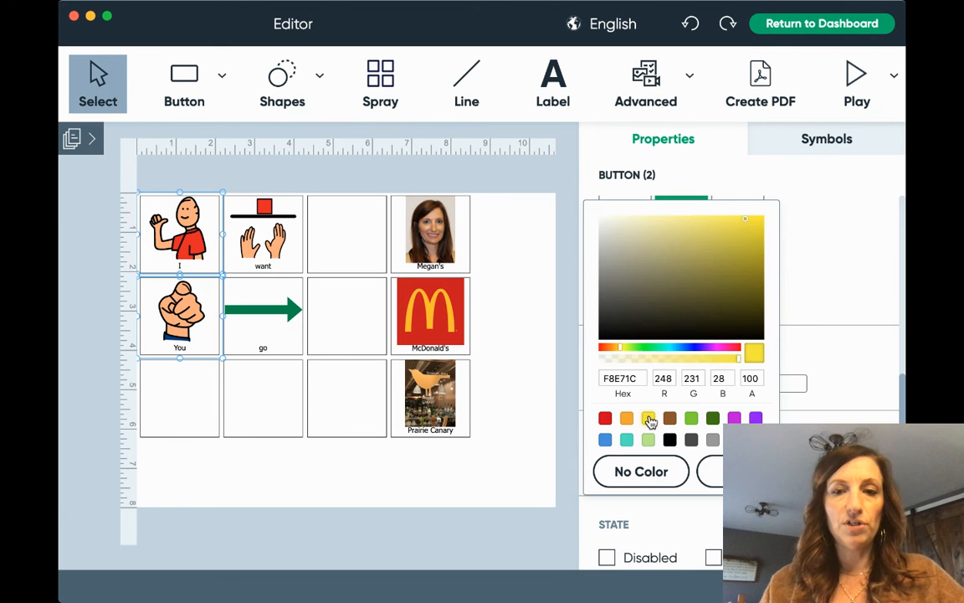
click(733, 471)
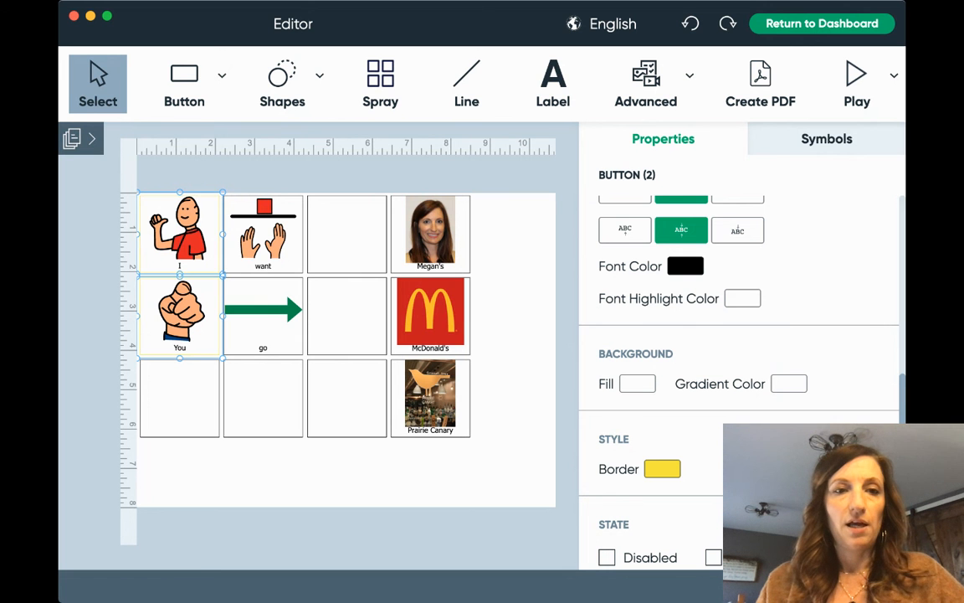
click(273, 239)
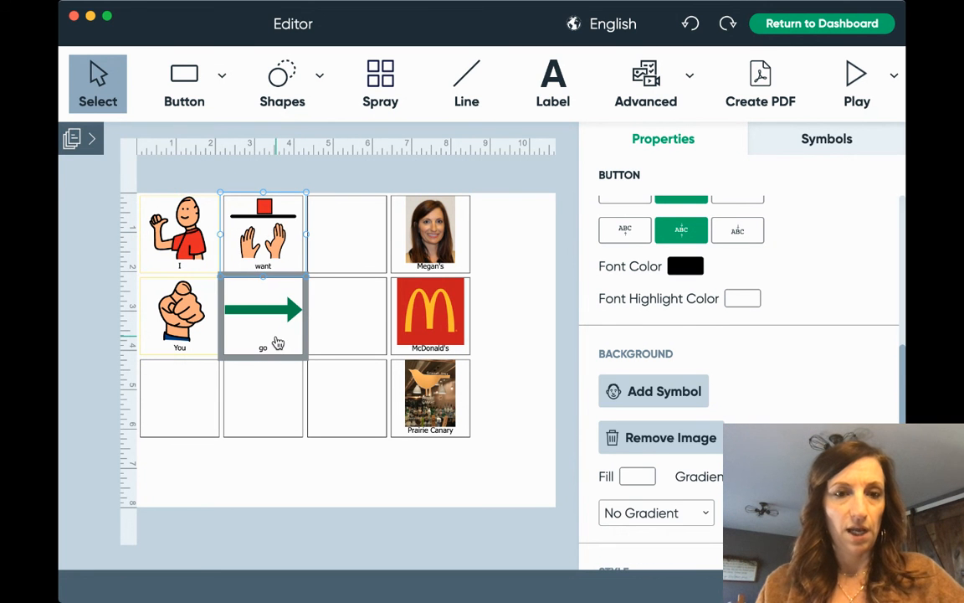
Add go to the selected want button and set both borders to green (7ED321).
shift+click(276, 338)
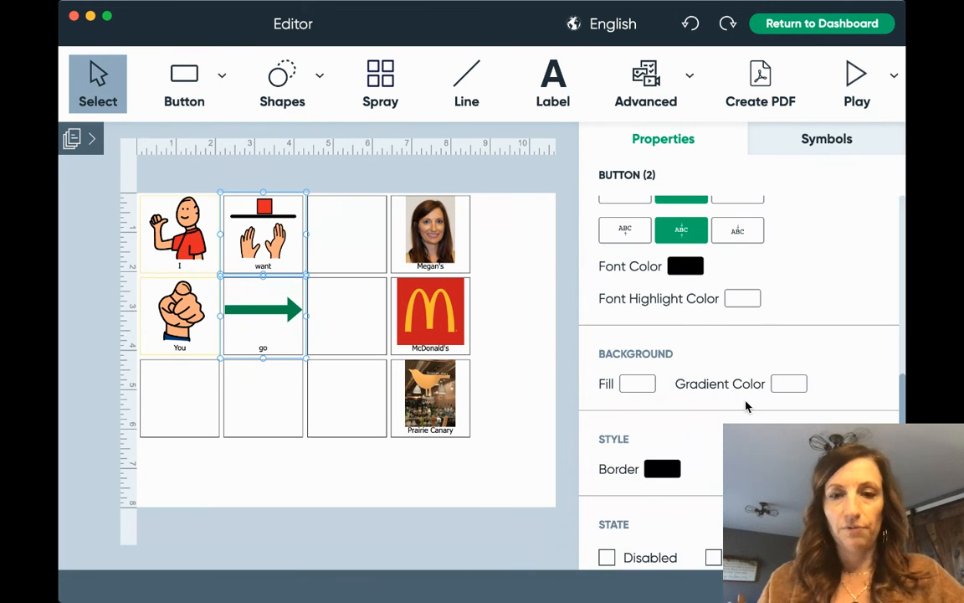
scroll(748, 406, down, 2)
click(637, 314)
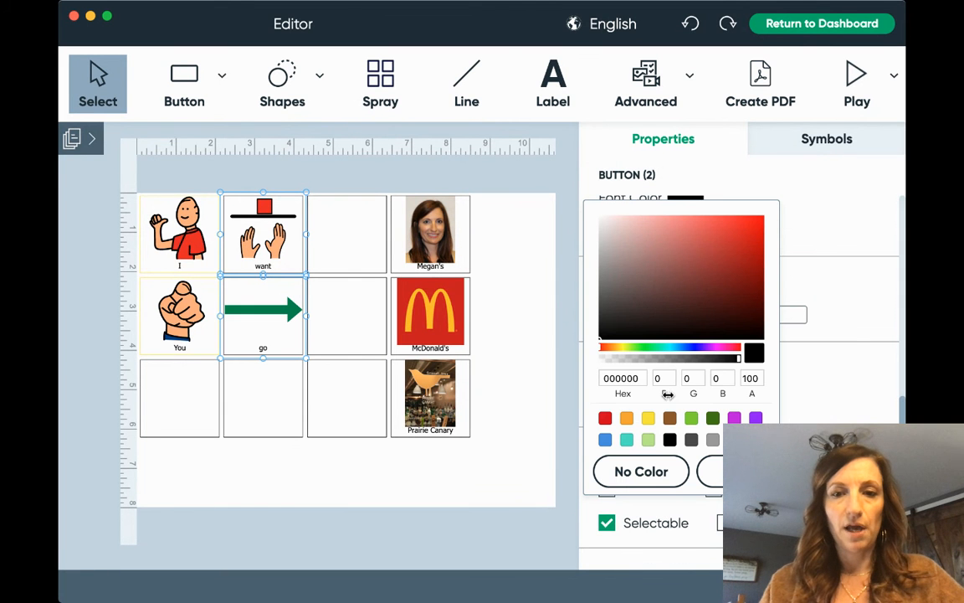
click(692, 417)
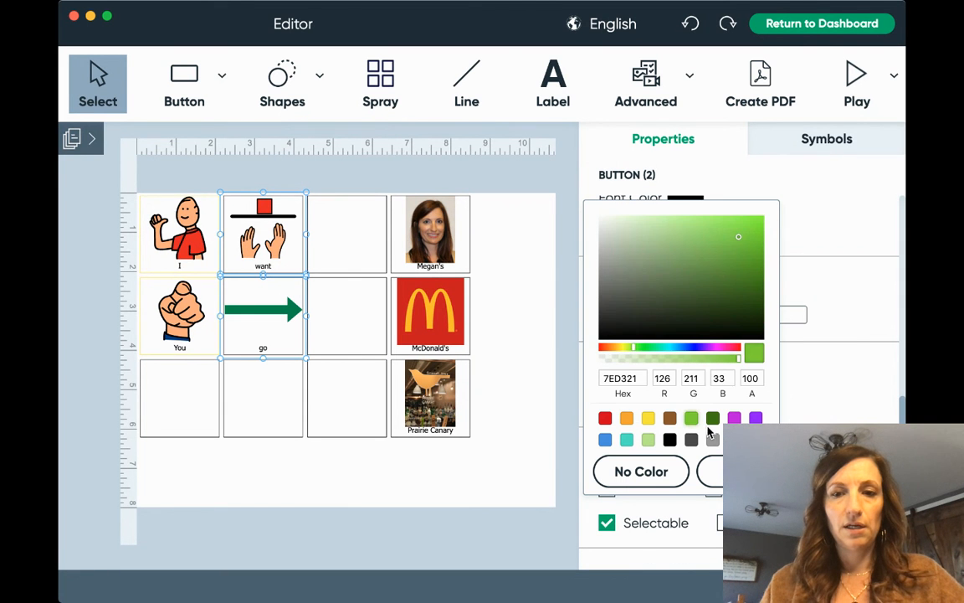
click(734, 471)
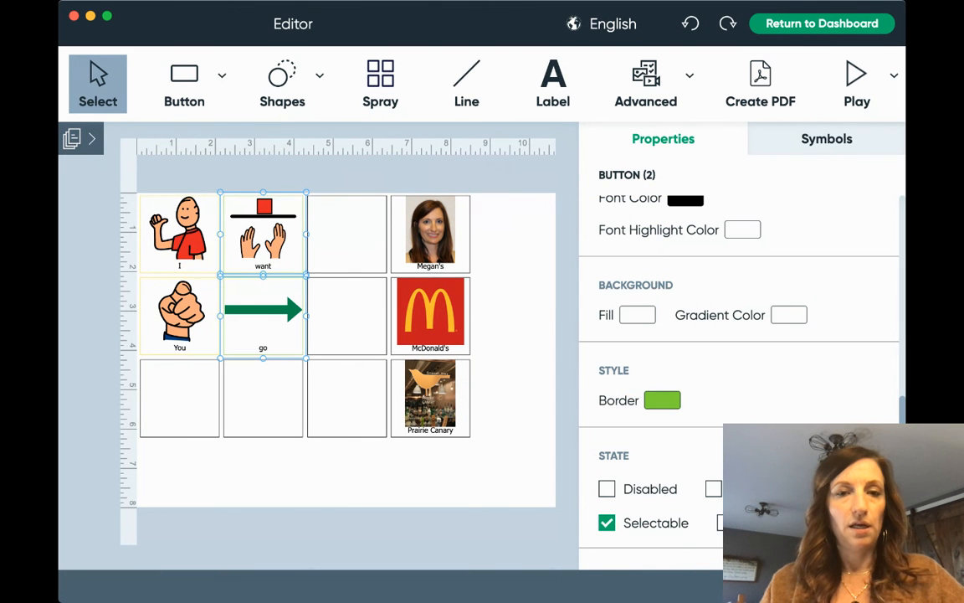
click(431, 253)
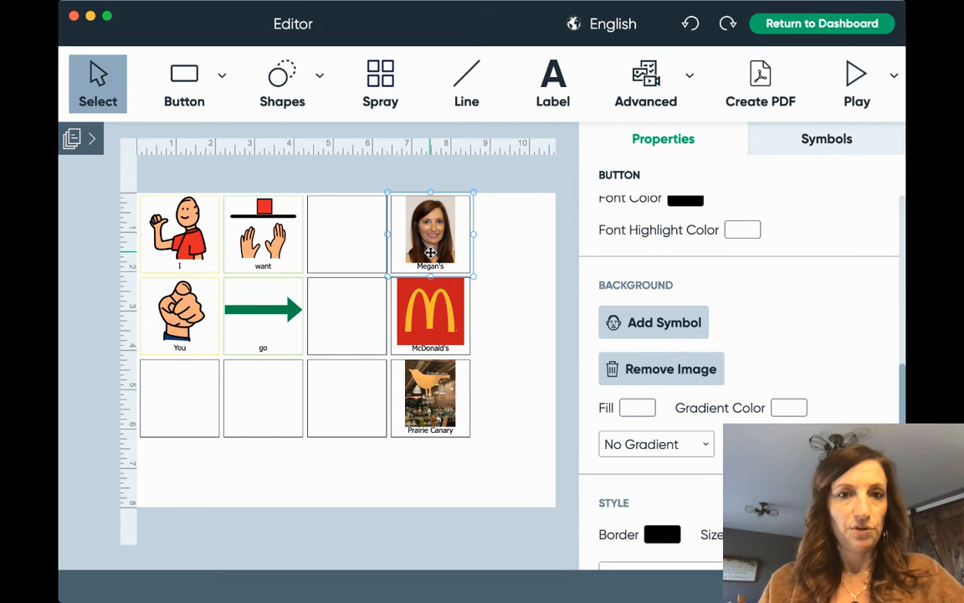
Select all seven filled buttons and switch their layout to text above the symbol.
click(440, 335)
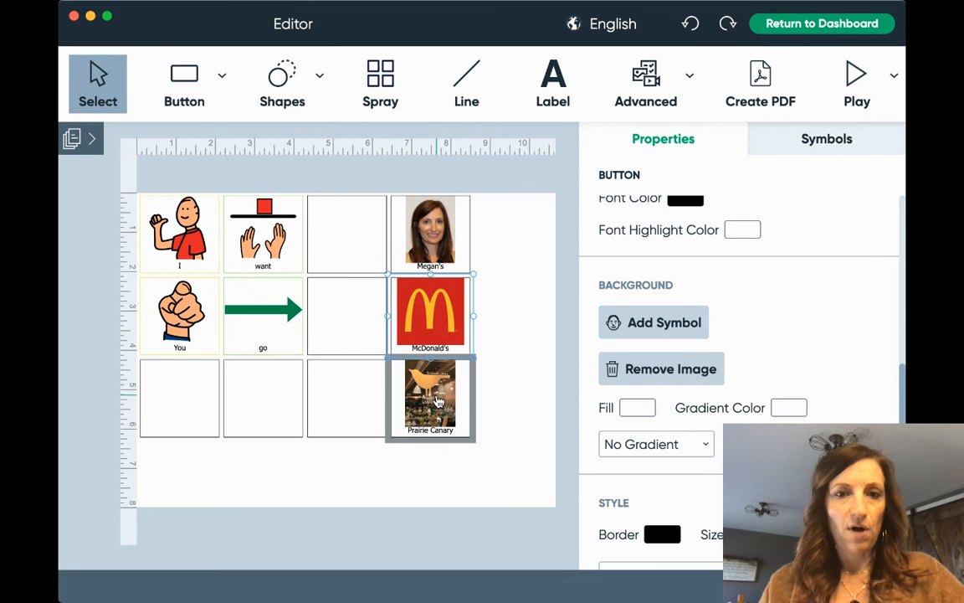
shift+click(411, 389)
shift+click(401, 219)
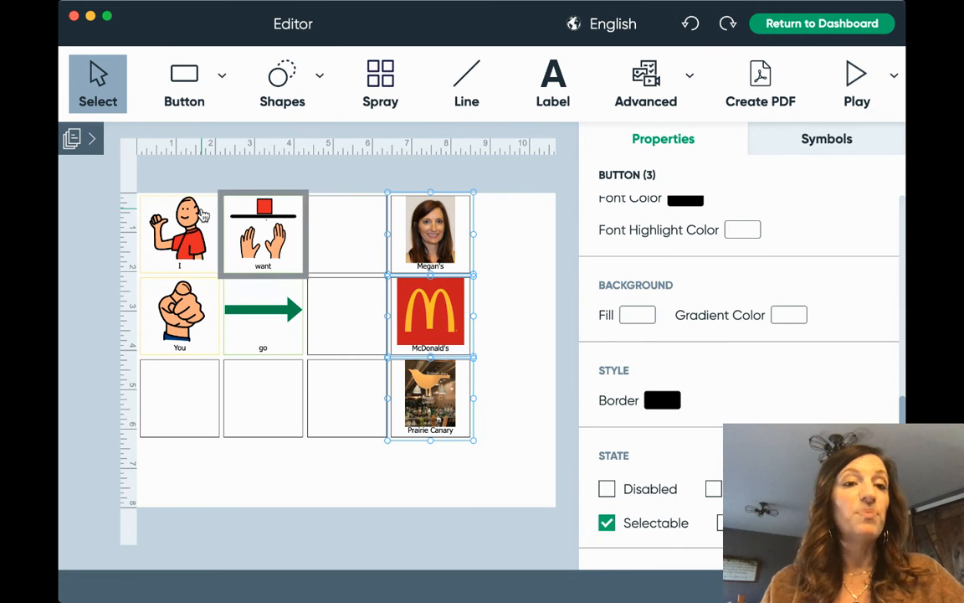
shift+click(263, 234)
shift+click(179, 234)
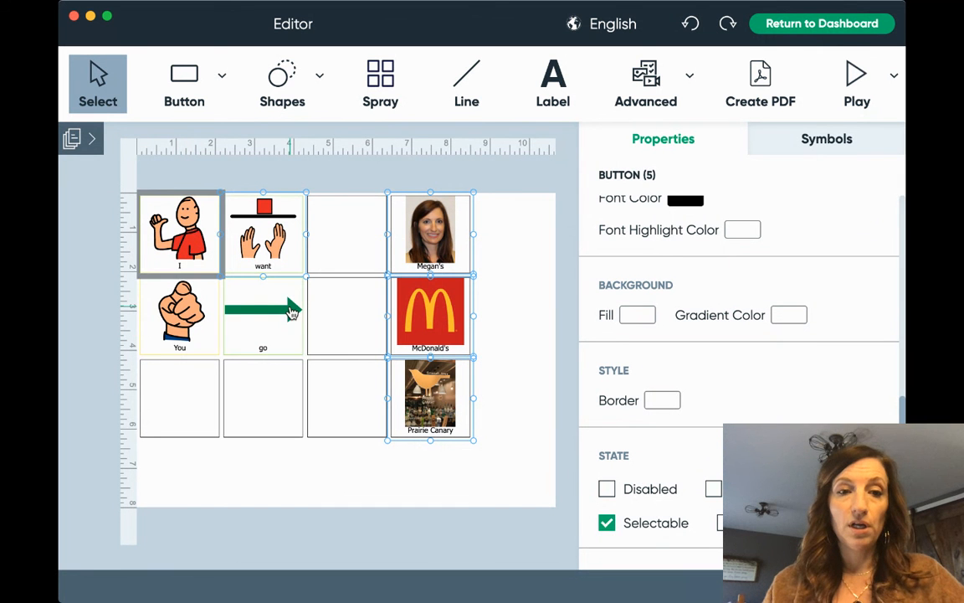
shift+click(273, 317)
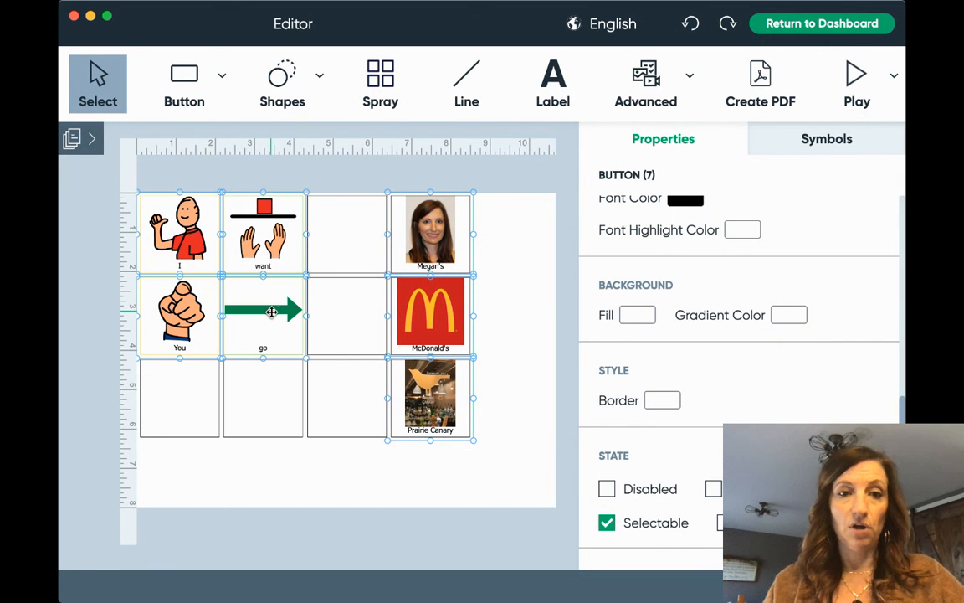
scroll(716, 297, up, 3)
scroll(716, 297, up, 5)
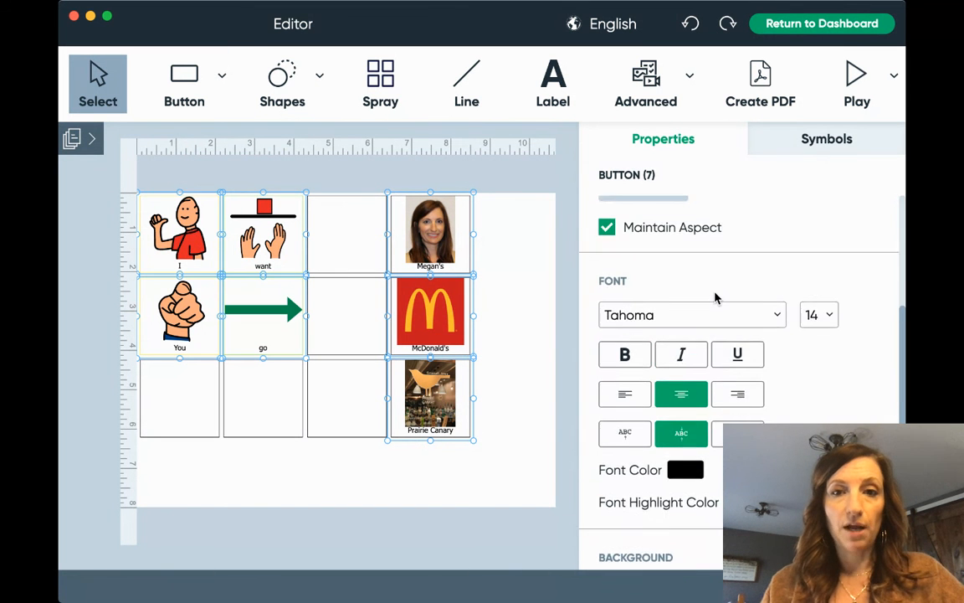
scroll(686, 289, up, 1)
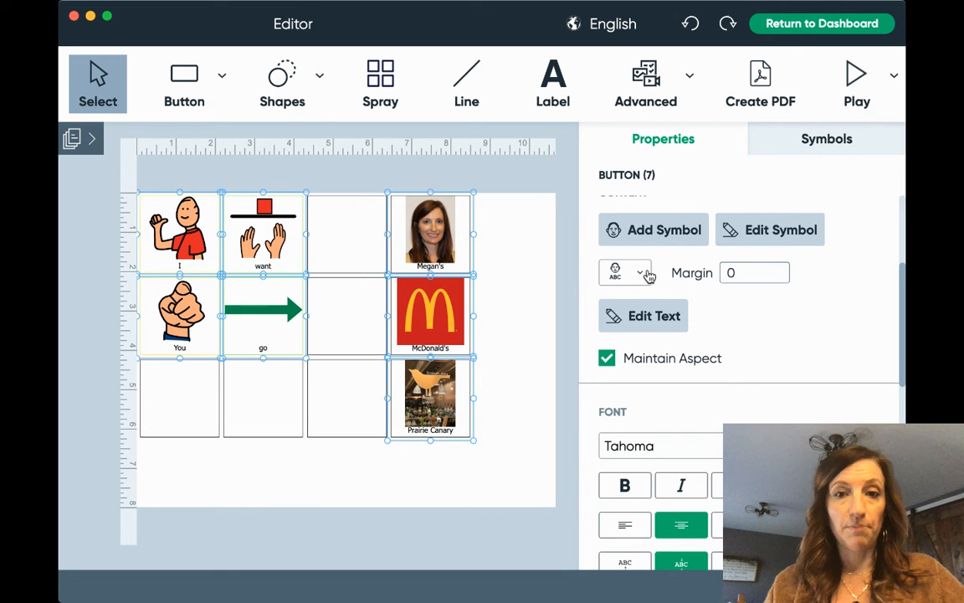
click(646, 274)
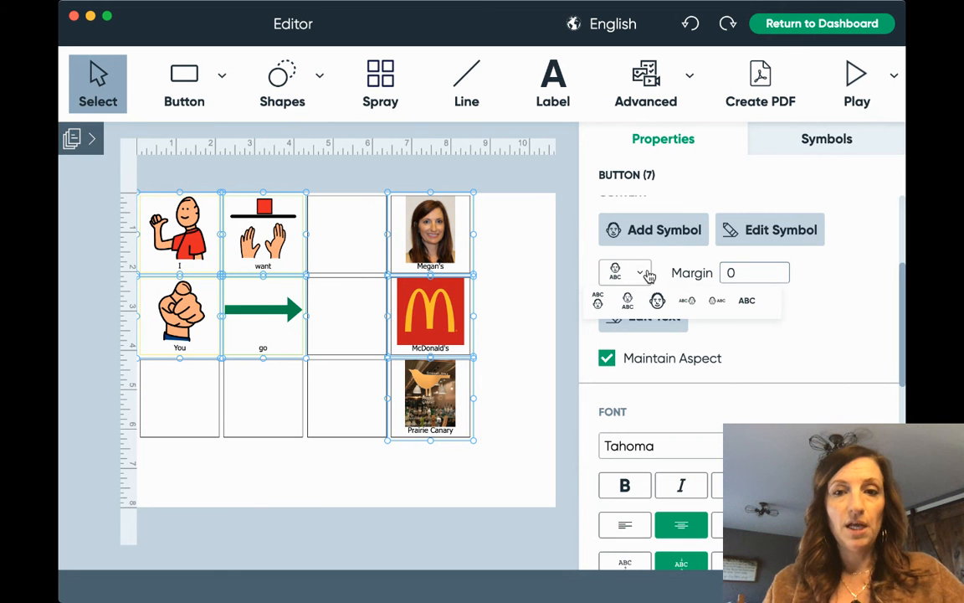
click(598, 303)
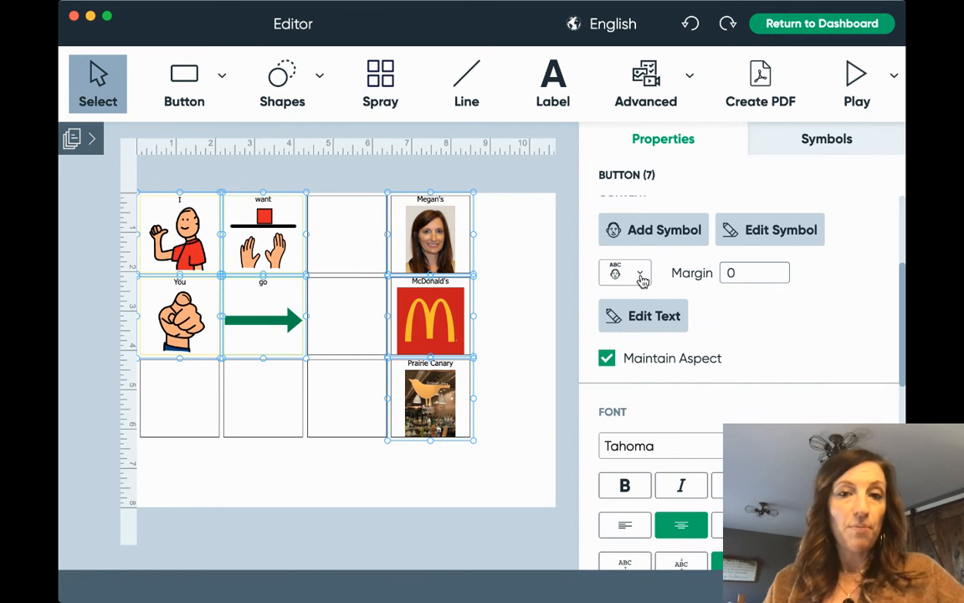
scroll(641, 279, up, 1)
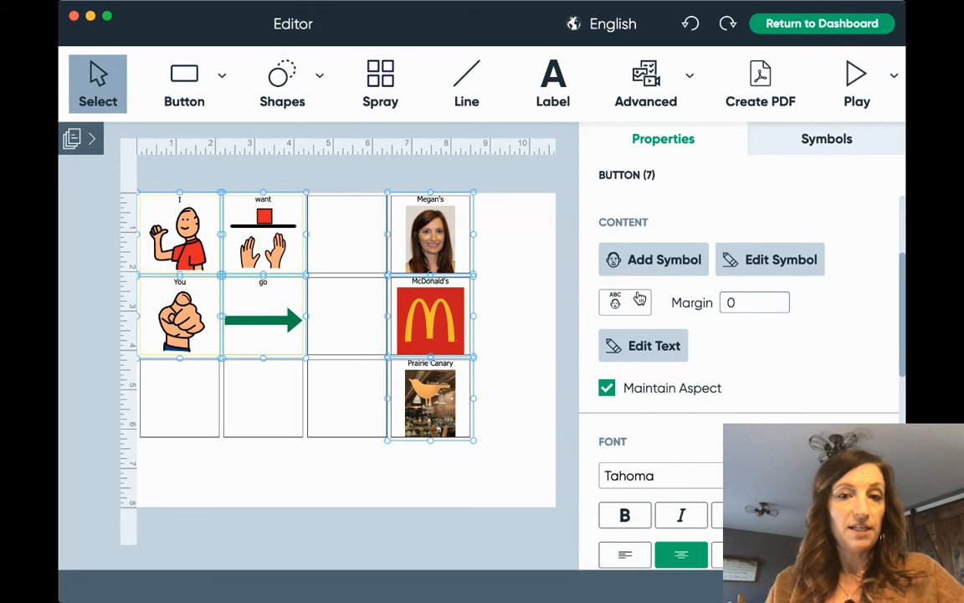
Deselect the buttons, return to the dashboard, and confirm saving the board's unsaved changes.
click(484, 467)
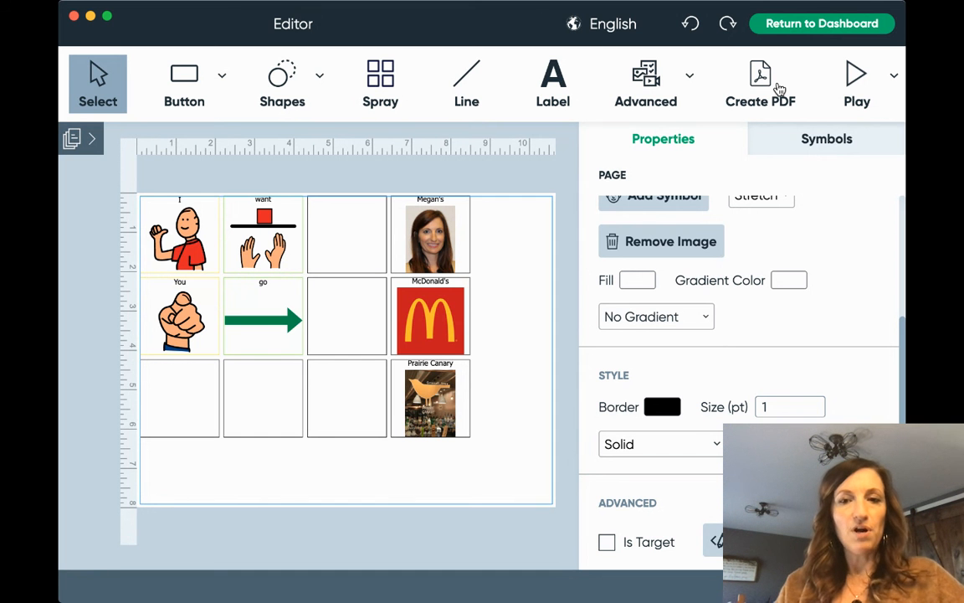
click(873, 24)
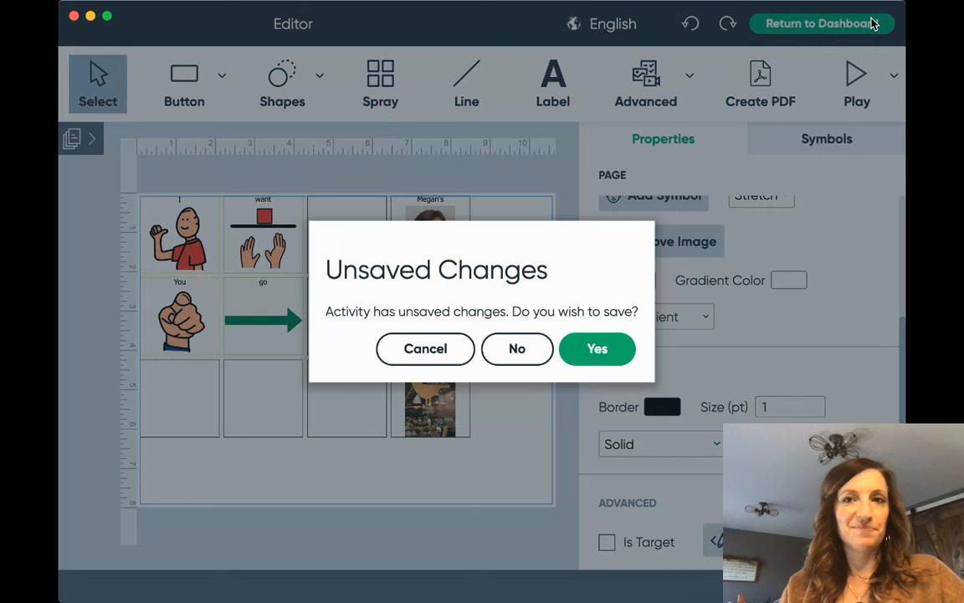
click(609, 346)
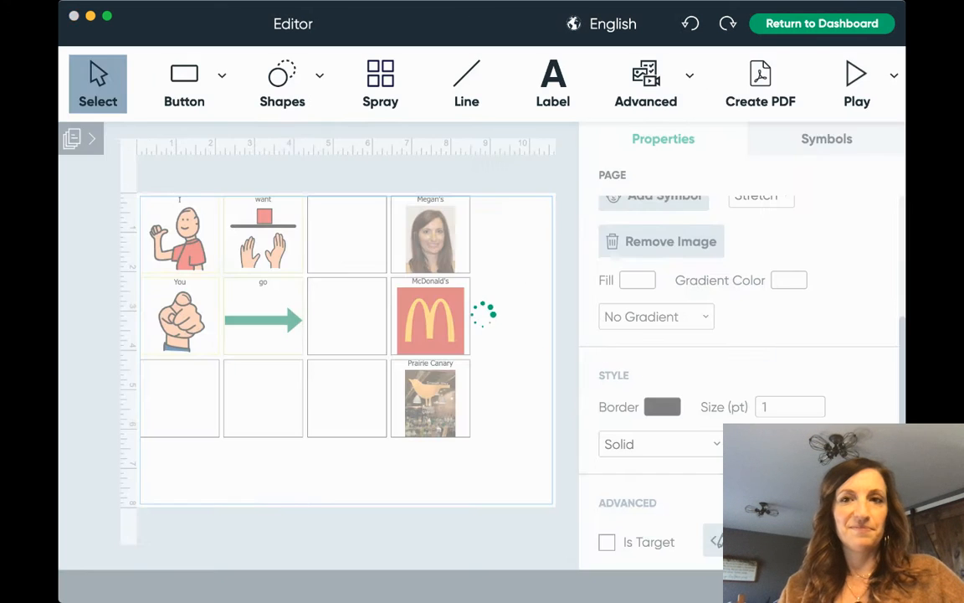